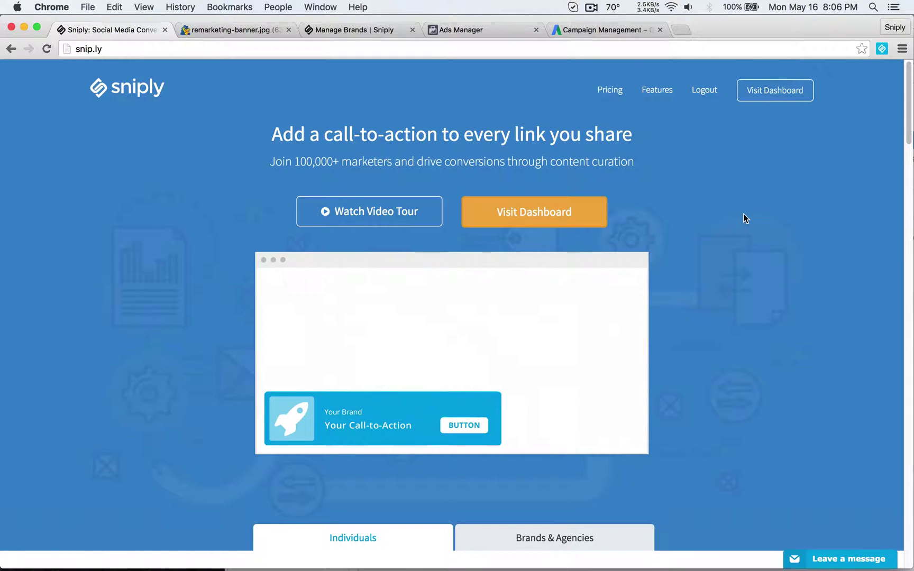
# - Switch to the remarketing-banner.jpg tab to see the visitor-to-ad remarketing cycle diagram
pyautogui.click(229, 30)
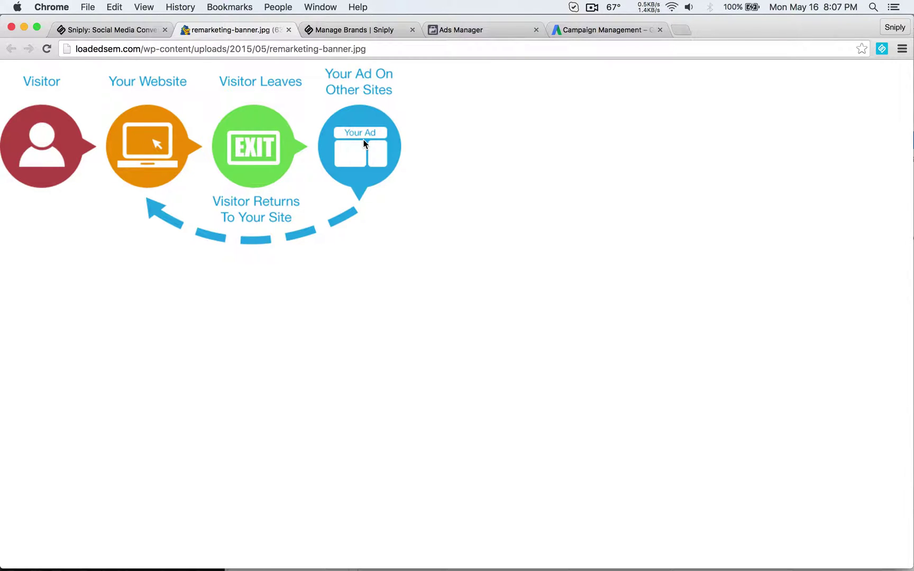
# - Return to the 'Sniply: Social Media Conve…' tab showing the snip.ly homepage
pyautogui.click(124, 31)
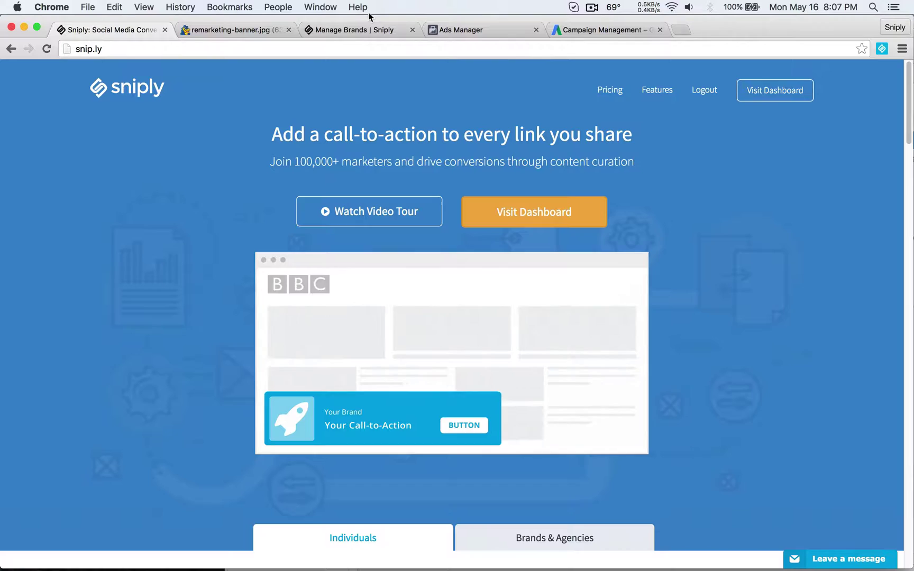
# - Switch to the Manage Brands tab and look over the Happy Company brand profile
pyautogui.click(361, 29)
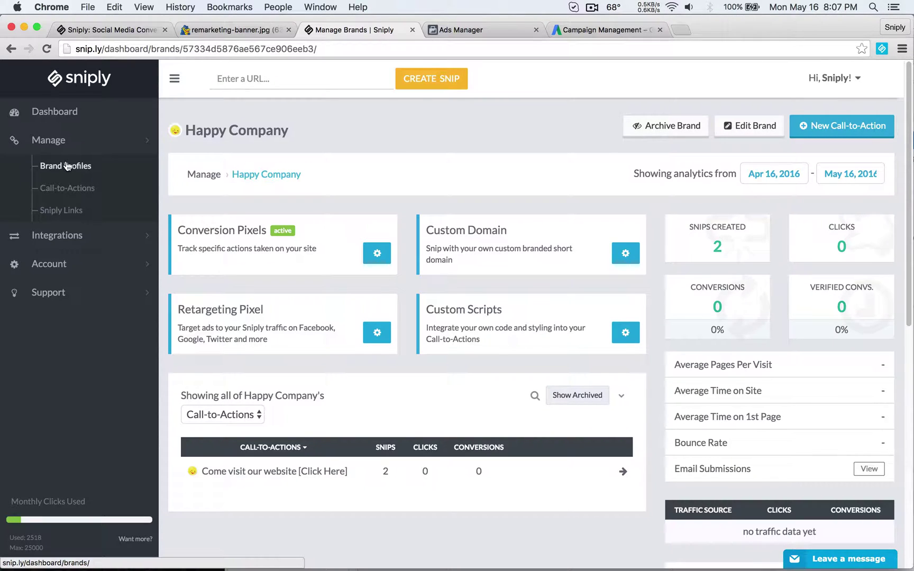
pyautogui.moveTo(299, 133); pyautogui.dragTo(181, 132)
pyautogui.click(205, 132)
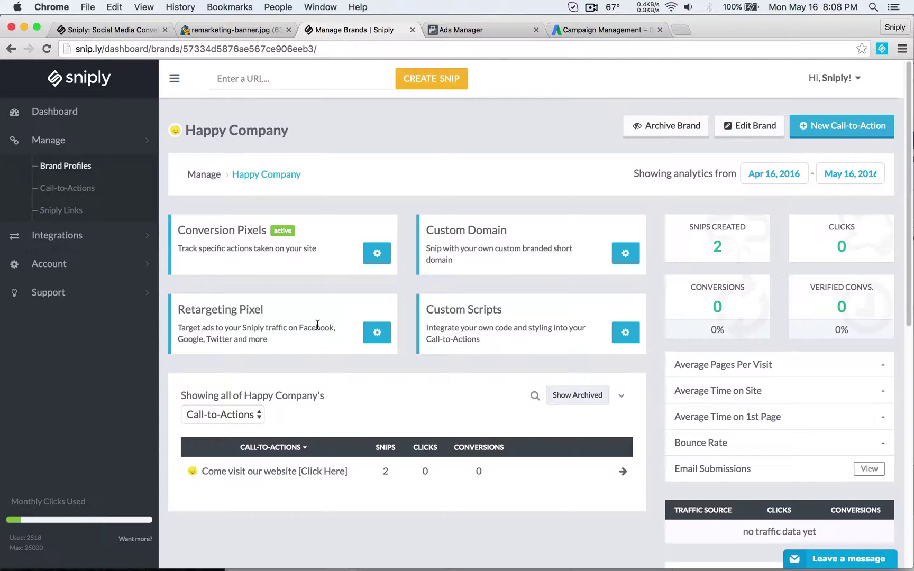
# - Open the Retargeting Pixel settings, then move to the Ads Manager 'Website Clicks' campaign
pyautogui.click(377, 335)
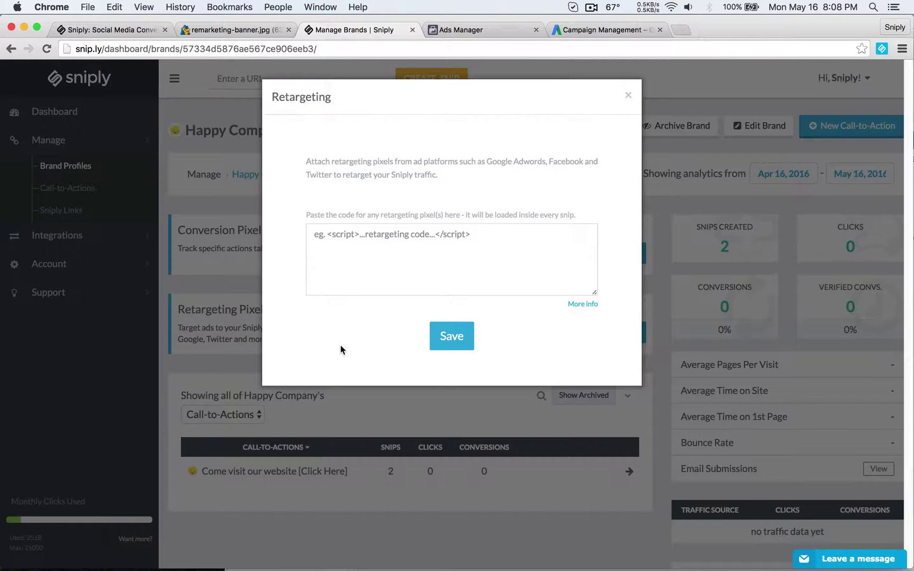
pyautogui.click(471, 33)
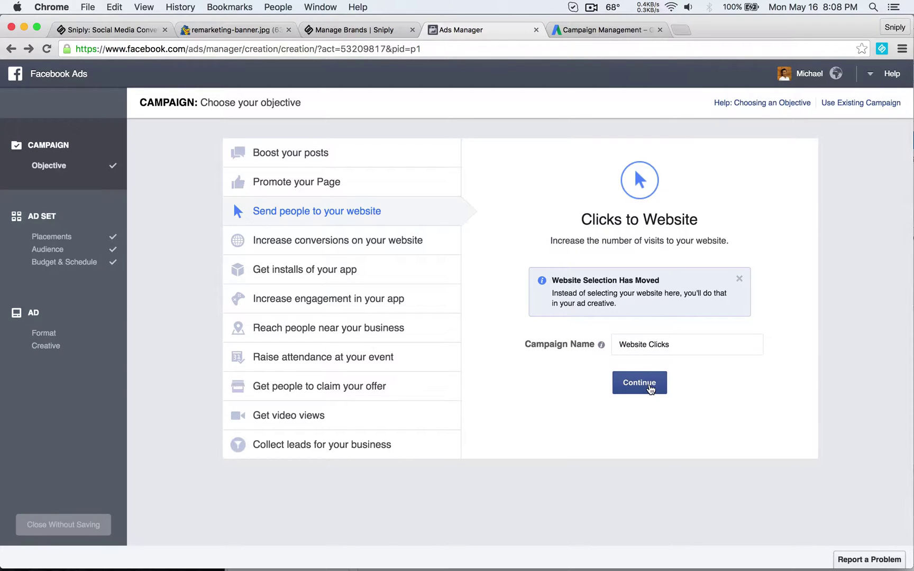
# - Continue past the website objective and scroll to the Canada, ages 18–65+ audience section
pyautogui.click(650, 388)
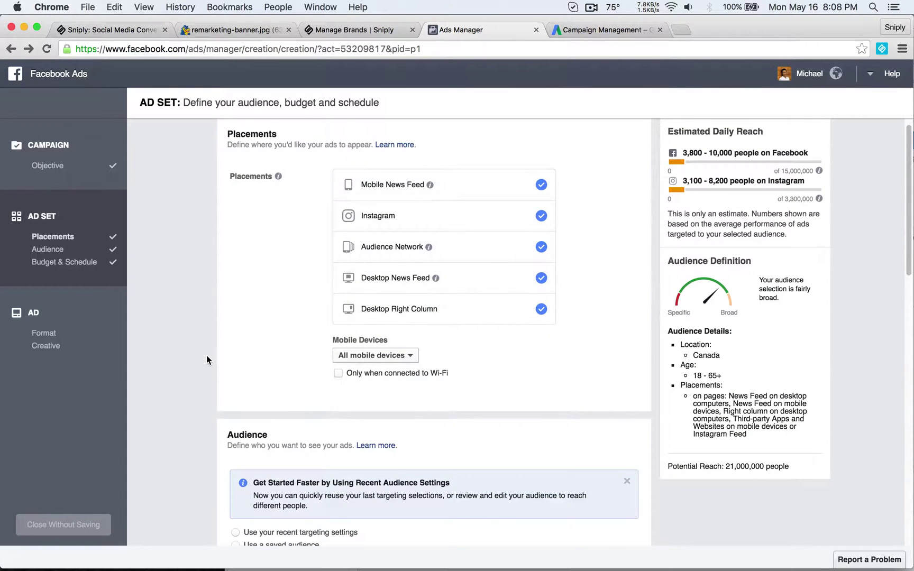
pyautogui.scroll(-3, 207, 355)
pyautogui.scroll(-3, 206, 354)
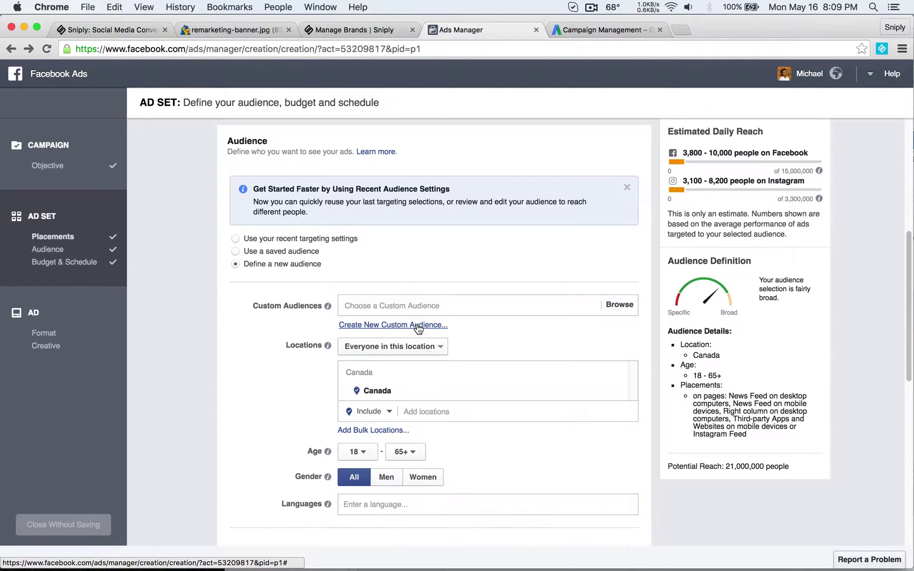
# - Copy the Facebook pixel base code from a new Website Traffic custom audience
pyautogui.click(417, 325)
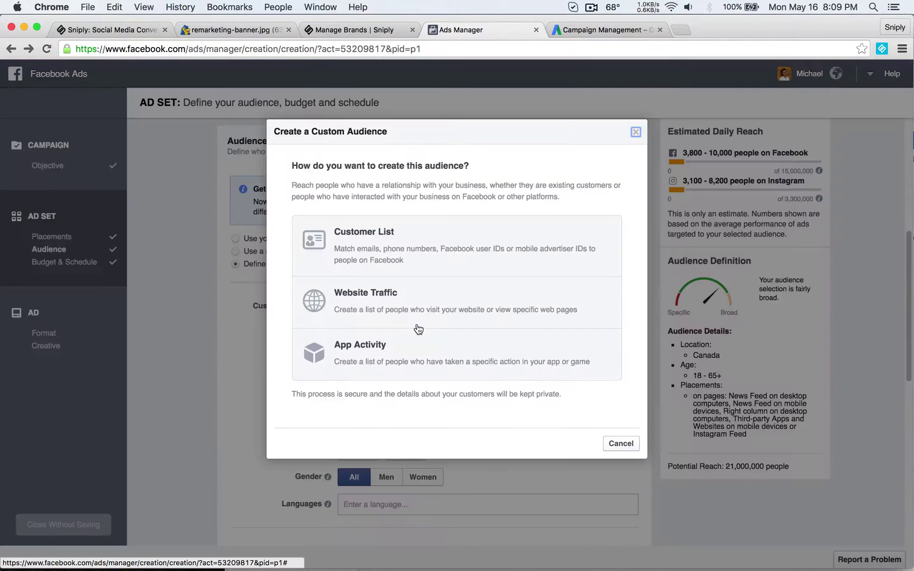
pyautogui.click(565, 307)
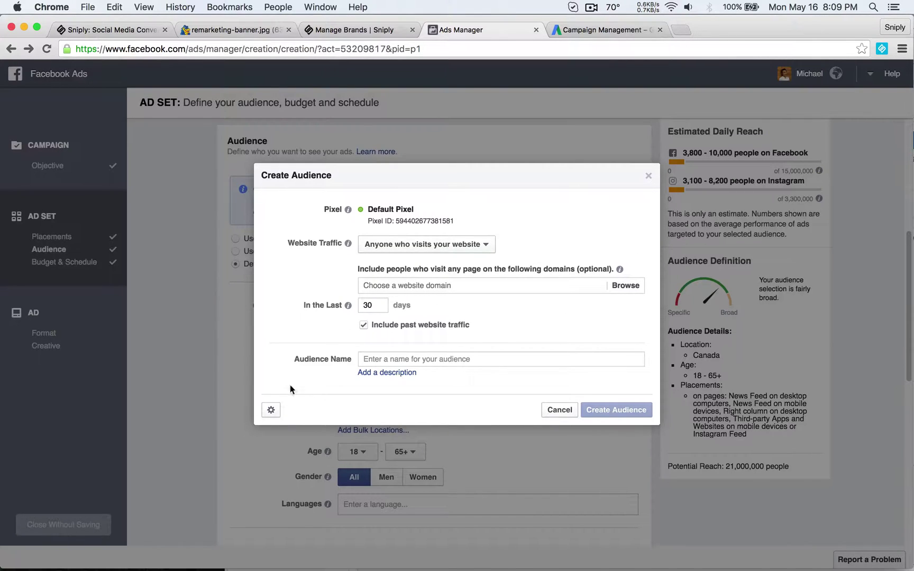
pyautogui.click(272, 412)
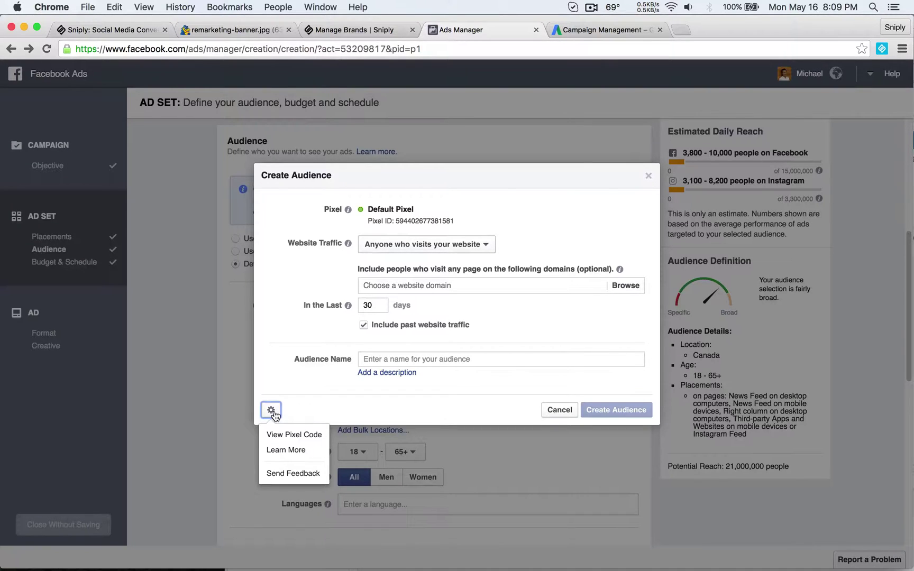
pyautogui.click(324, 436)
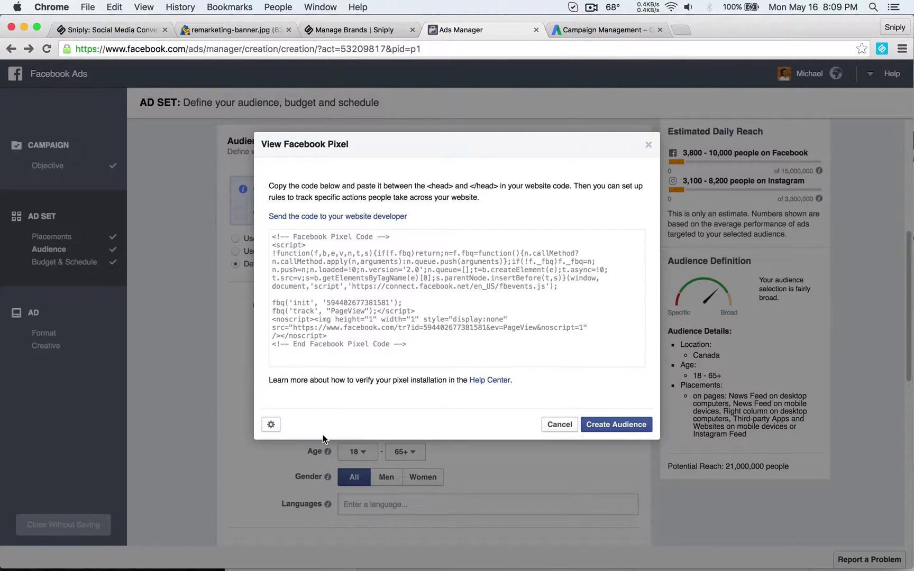
pyautogui.click(413, 344)
pyautogui.press('super+c')
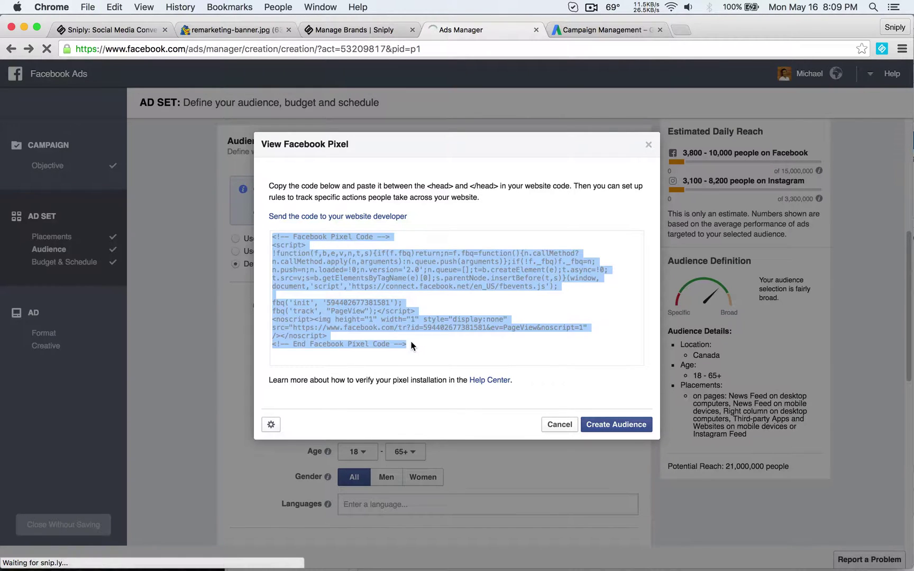
# - Paste the Facebook pixel code into Sniply's Retargeting code box
pyautogui.click(362, 33)
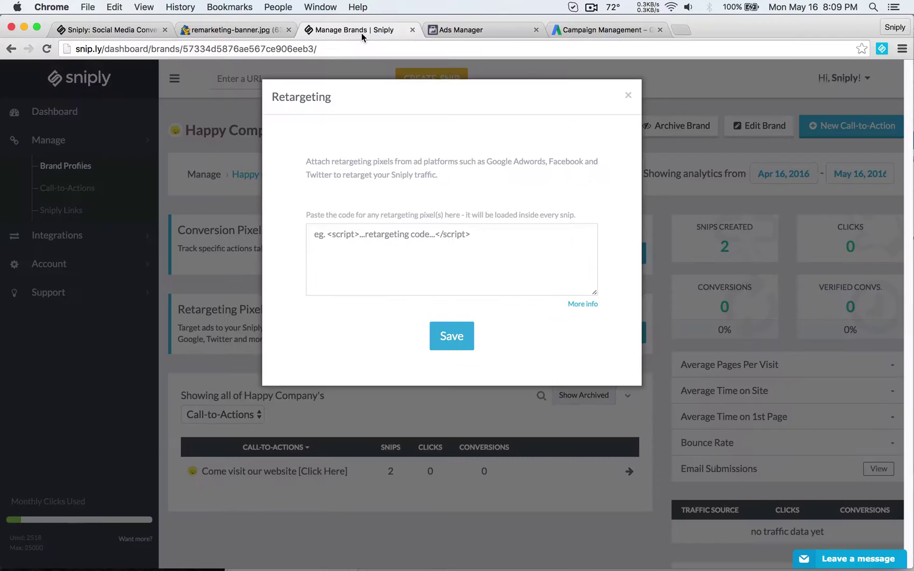
pyautogui.click(392, 261)
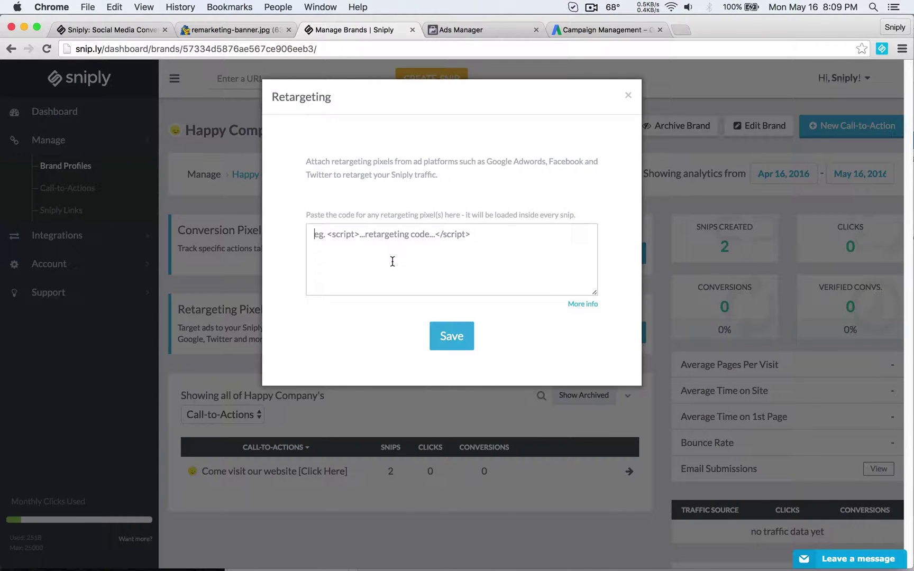
pyautogui.press('super+v')
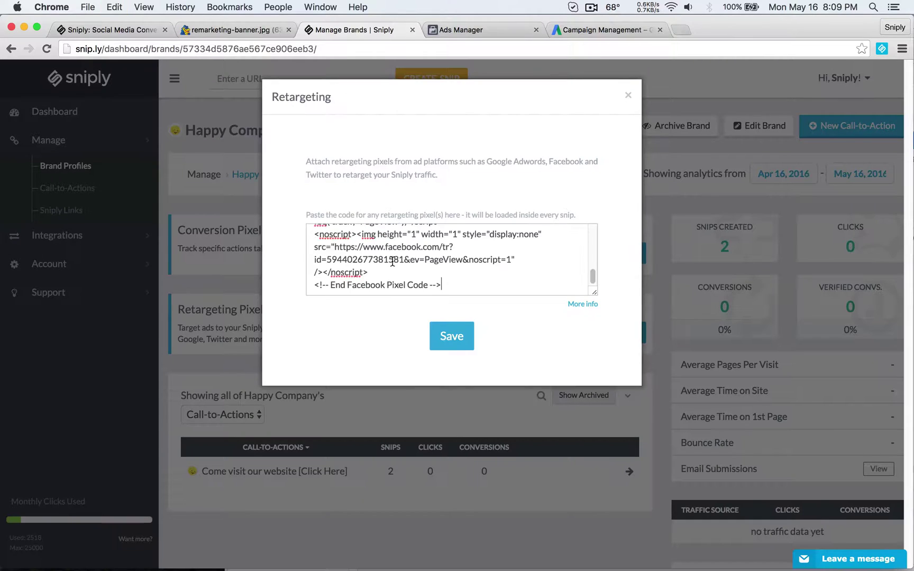
pyautogui.scroll(10, 392, 261)
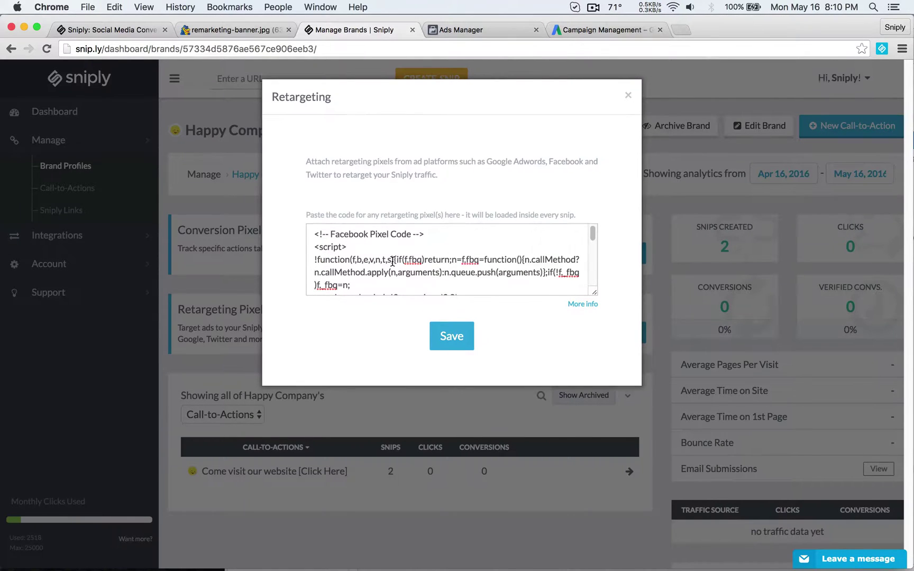
pyautogui.scroll(-10, 374, 261)
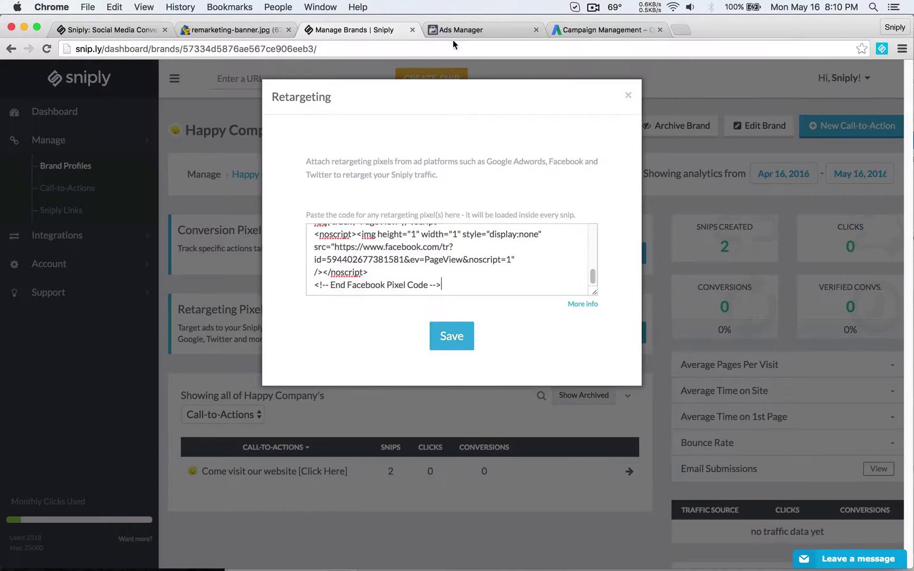
# - Cancel the pixel code view in Ads Manager without creating the audience
pyautogui.click(469, 30)
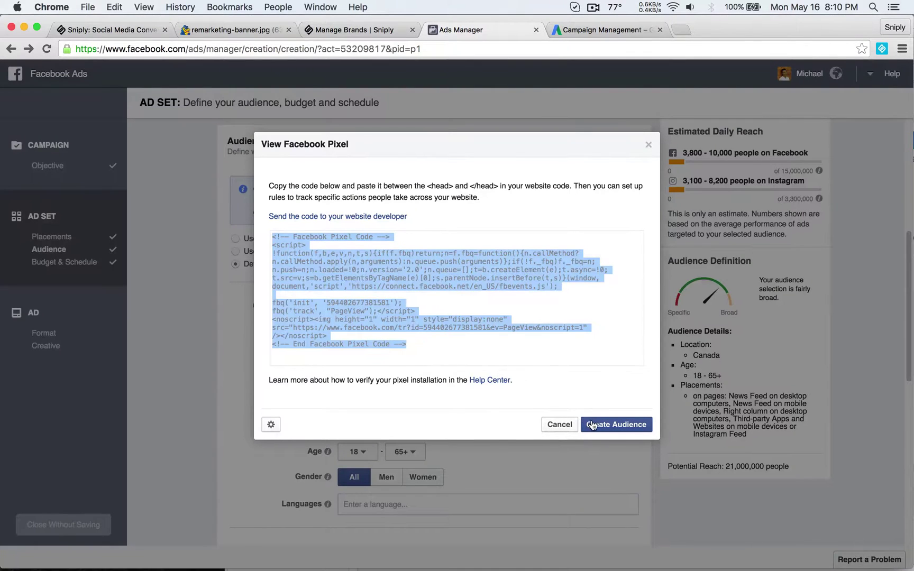
pyautogui.click(570, 423)
pyautogui.scroll(-2, 526, 382)
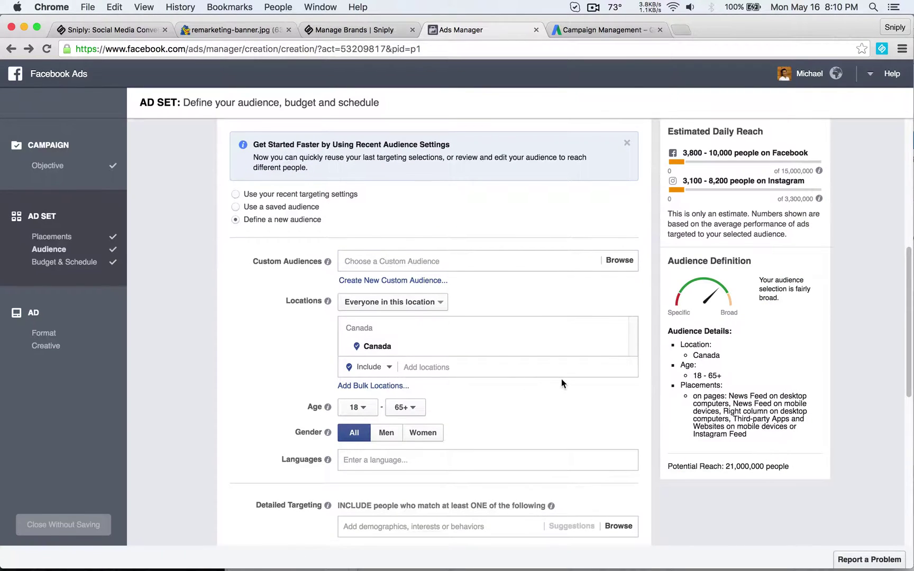
pyautogui.scroll(-2, 562, 382)
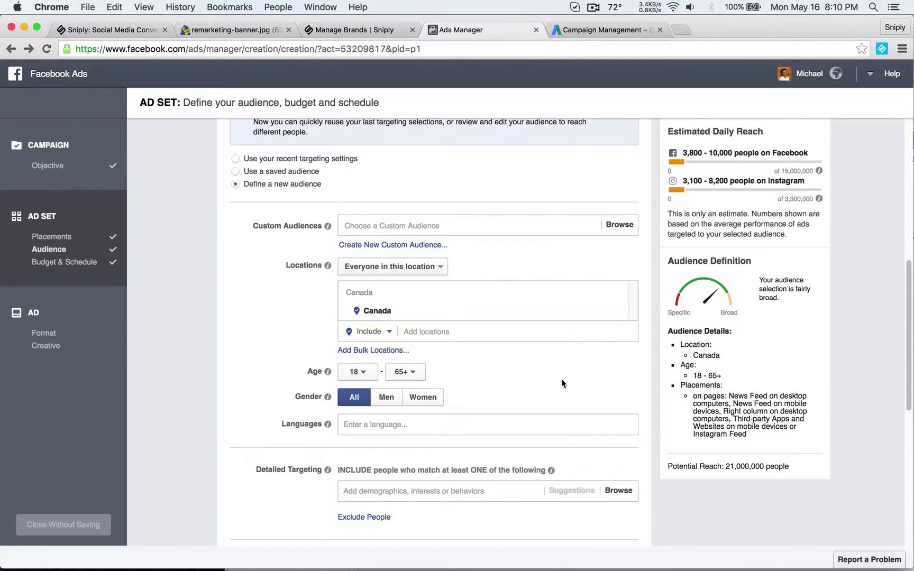
# - Save the Facebook pixel as Happy Company's retargeting pixel, then add a blank line after it
pyautogui.click(347, 29)
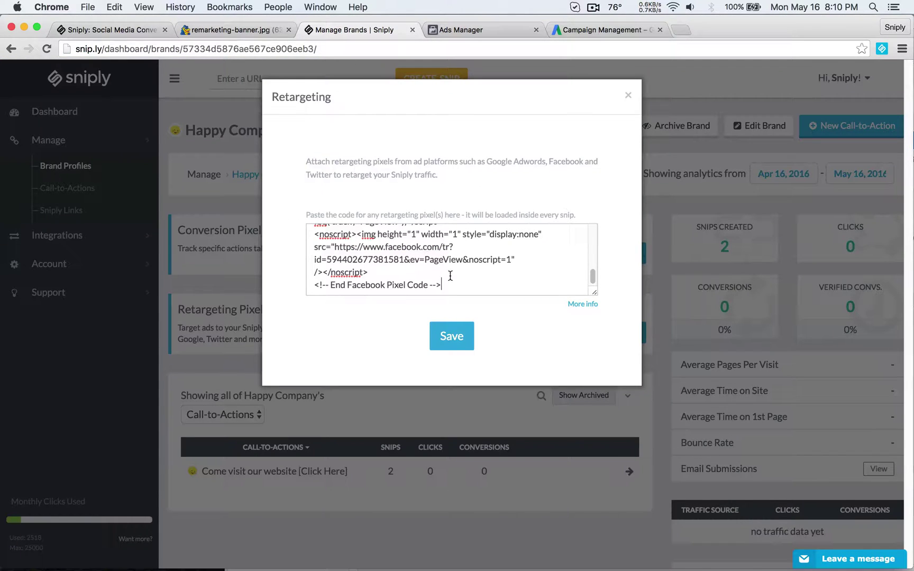
pyautogui.click(446, 338)
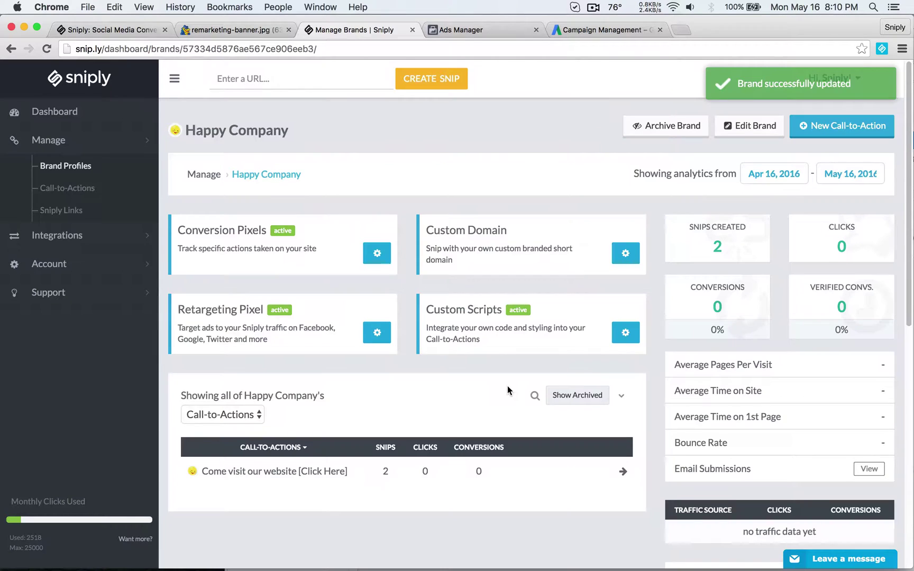
pyautogui.click(376, 333)
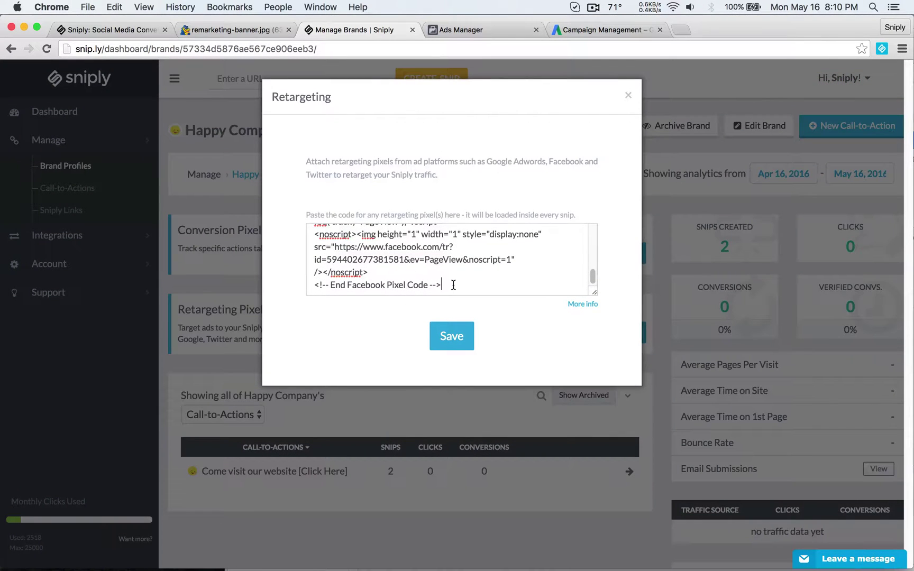
pyautogui.click(438, 284)
pyautogui.press('Return')
pyautogui.press('Return')
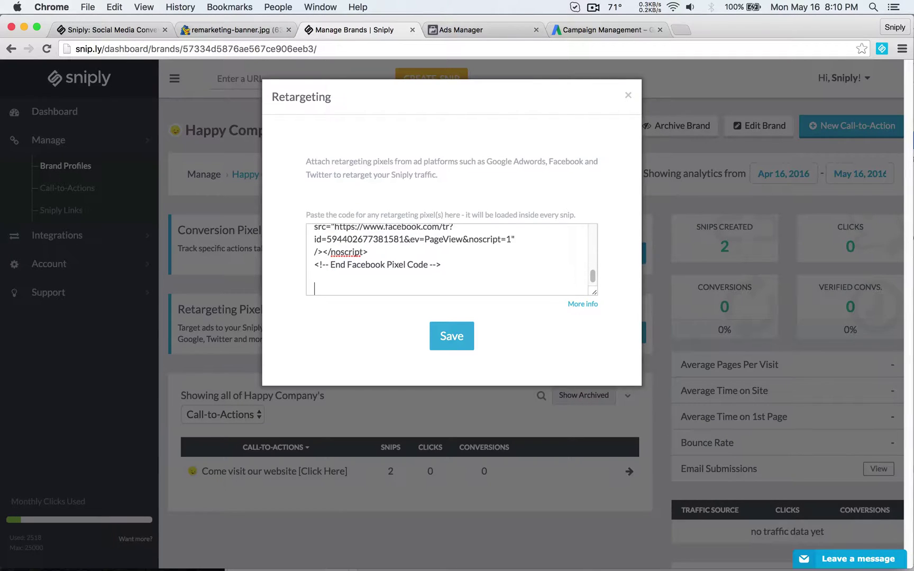
# - In AdWords, close the remarketing tag window and open All campaigns' Shared library Audiences page
pyautogui.click(584, 32)
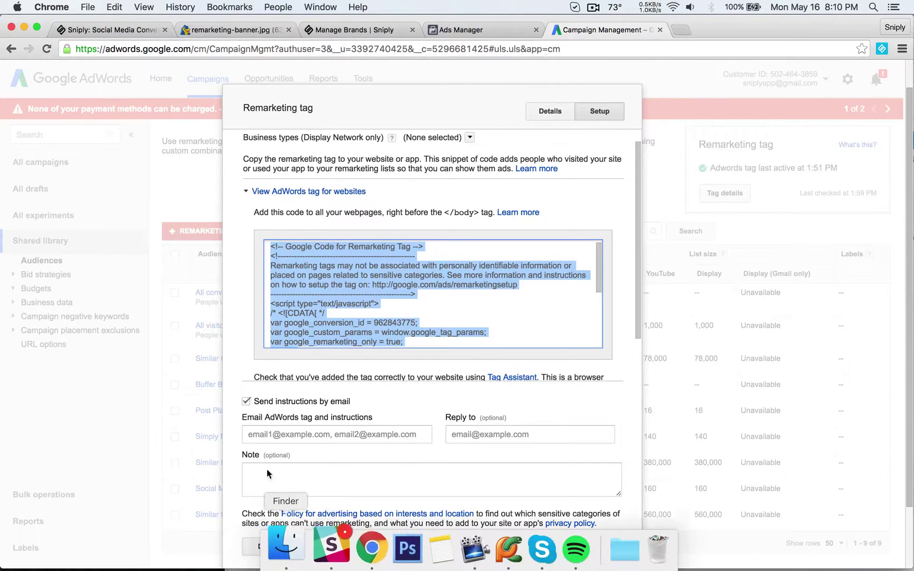
pyautogui.click(269, 546)
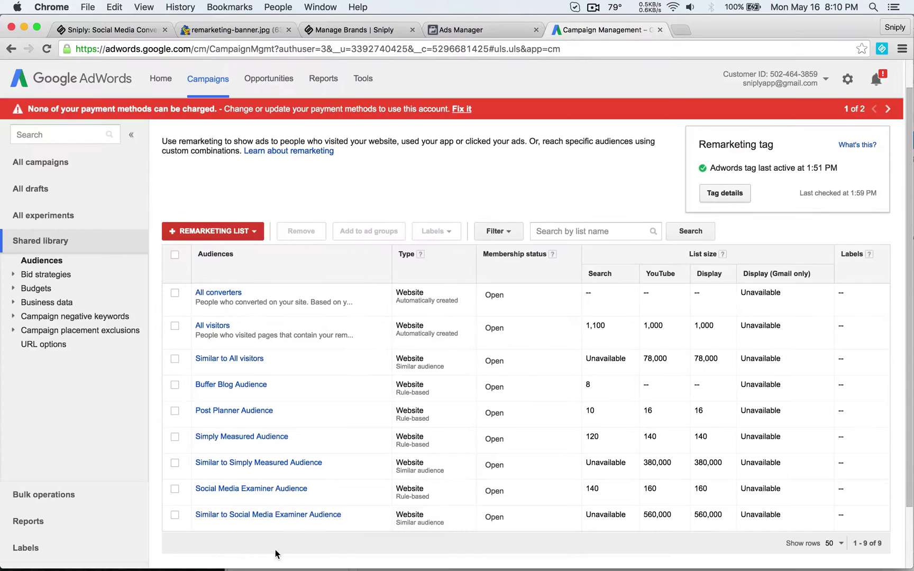
pyautogui.click(73, 171)
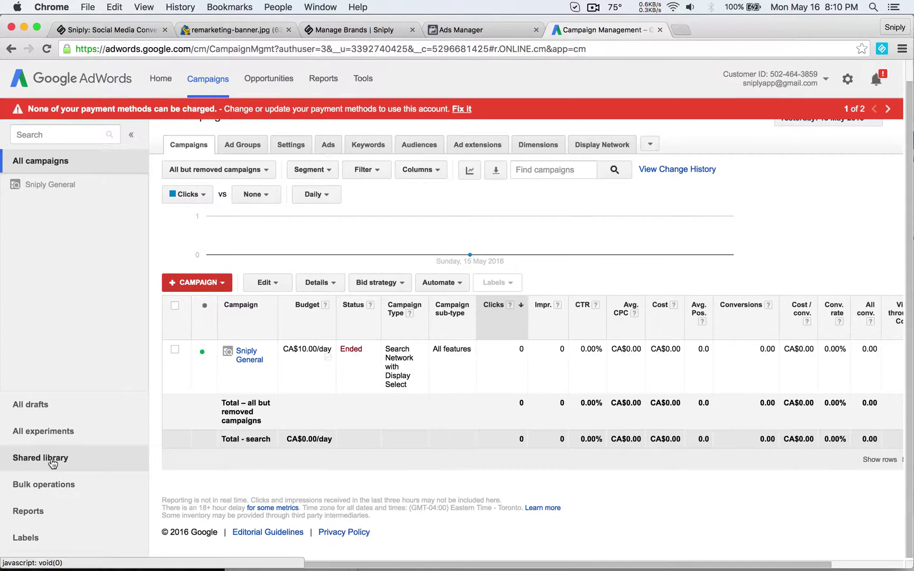
pyautogui.click(59, 461)
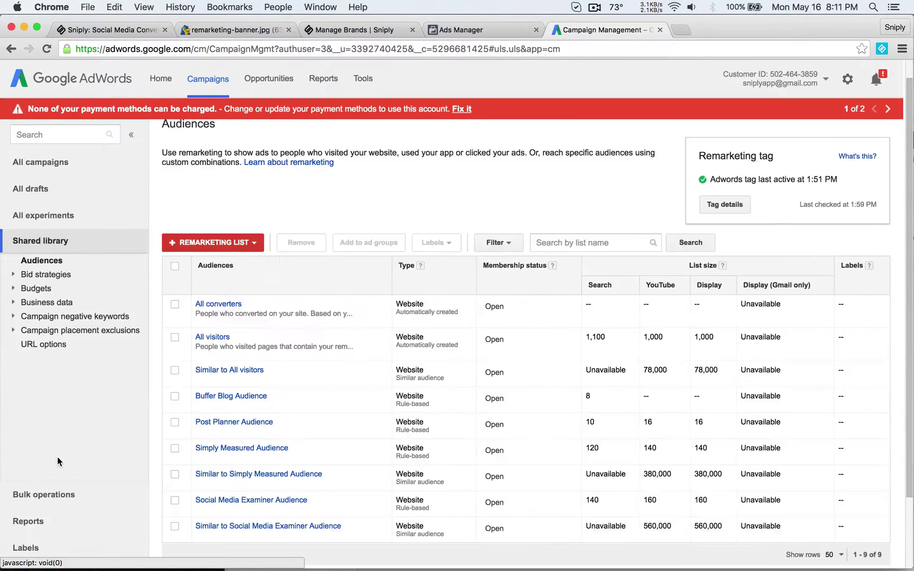
# - Open the remarketing tag's details, check its activity chart, and show the website Setup code
pyautogui.click(731, 204)
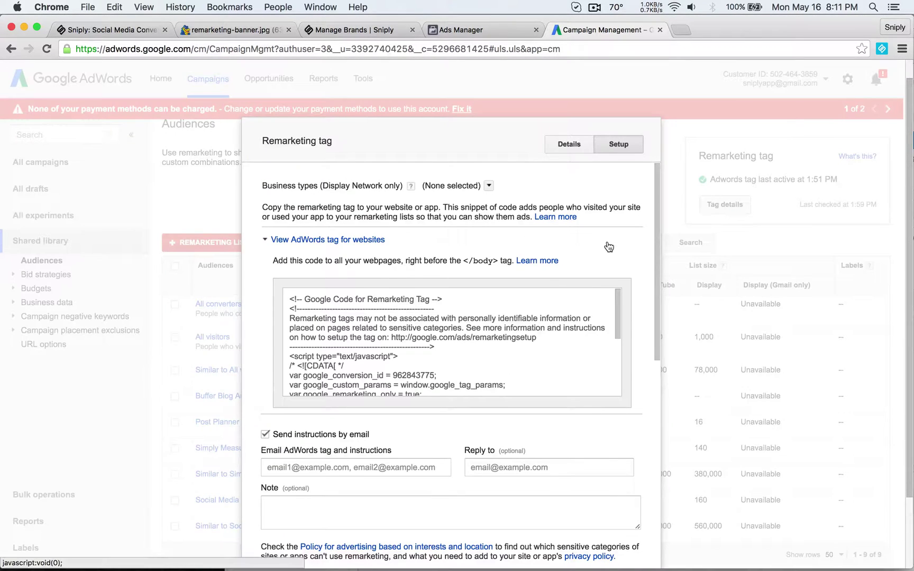
pyautogui.scroll(-3, 636, 236)
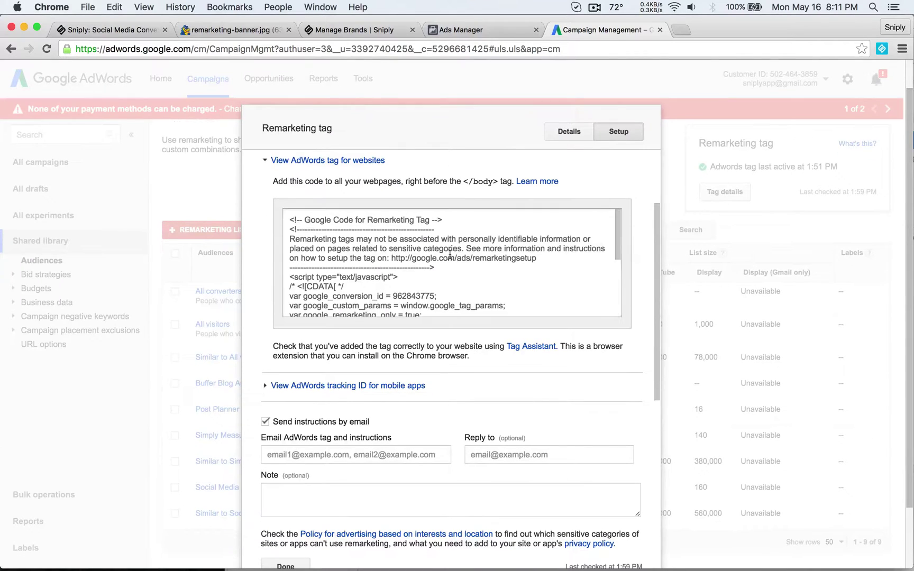
pyautogui.scroll(-3, 449, 255)
pyautogui.scroll(3, 402, 242)
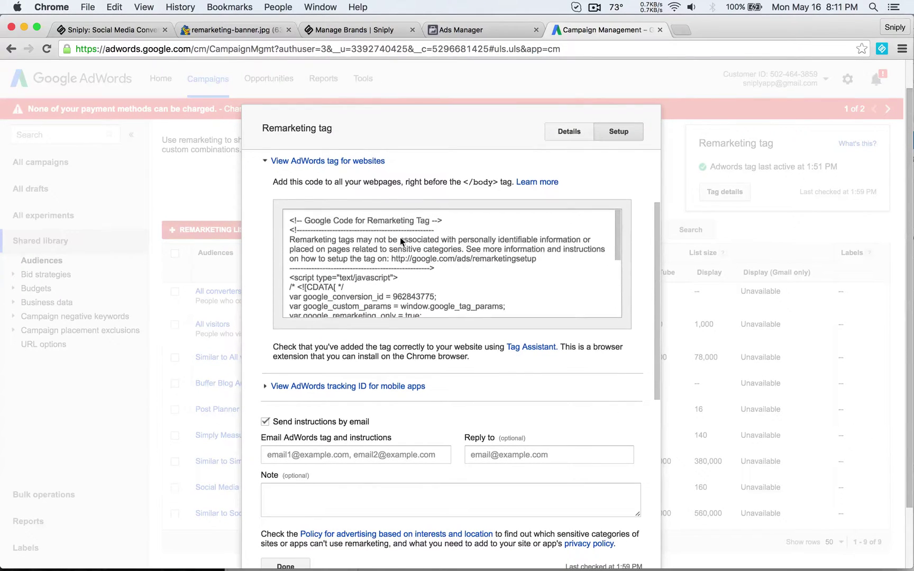
pyautogui.scroll(1, 400, 242)
pyautogui.click(573, 133)
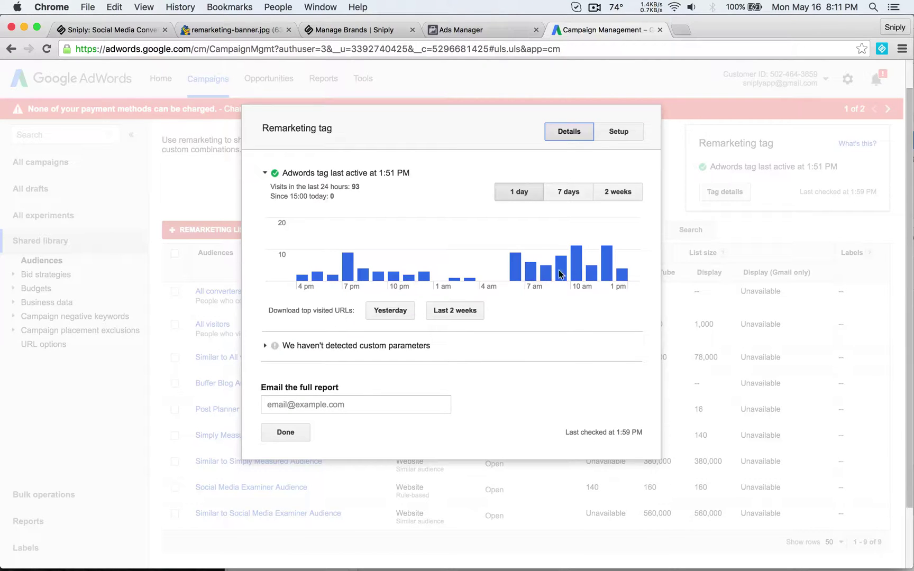
pyautogui.click(623, 137)
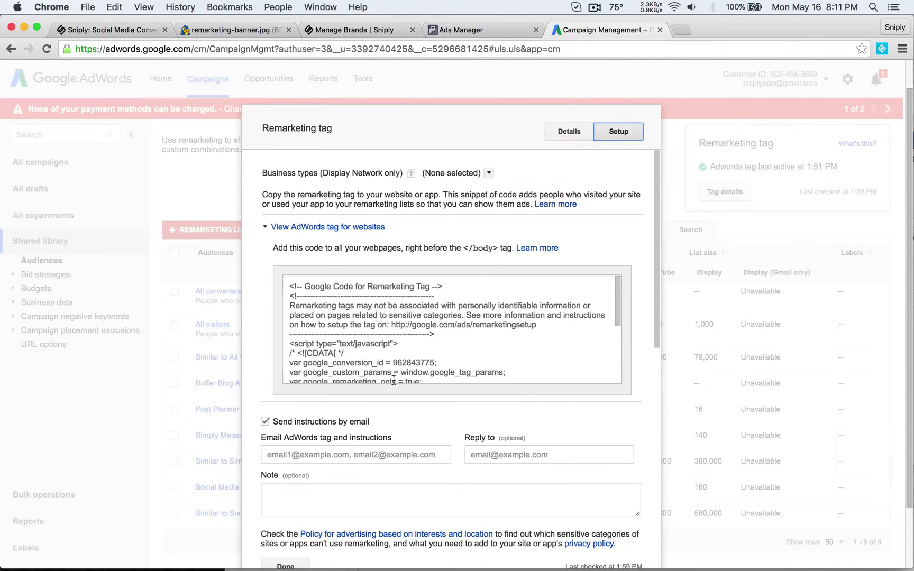
pyautogui.scroll(-2, 427, 338)
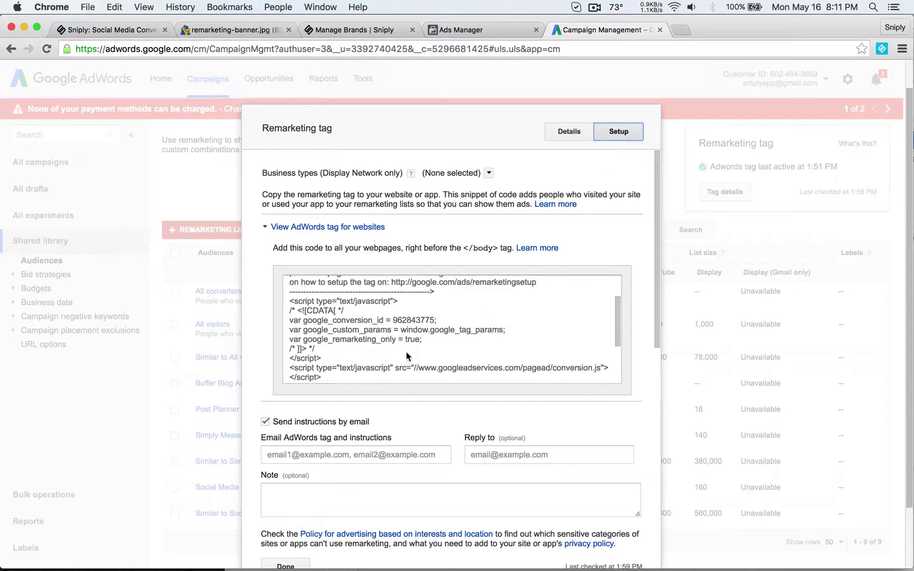
# - Select the entire AdWords remarketing tag code, down to its noscript conversion image block
pyautogui.scroll(-1, 407, 358)
pyautogui.click(361, 340)
pyautogui.scroll(4, 360, 340)
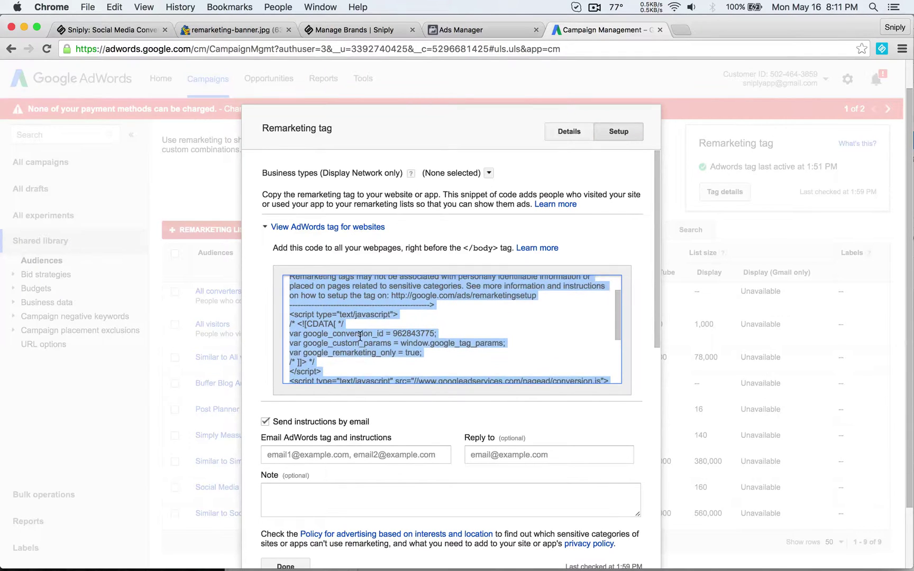
pyautogui.scroll(-5, 360, 336)
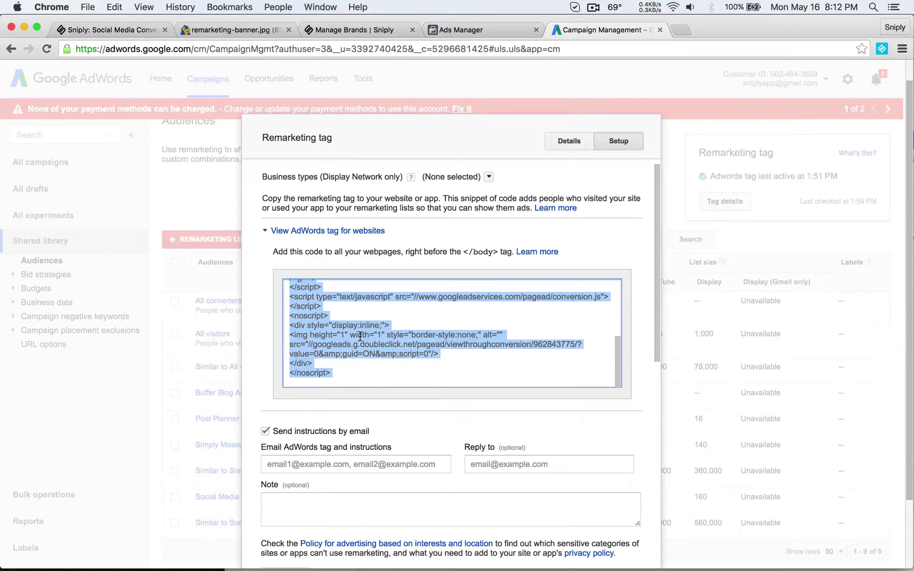
# - Back on the Sniply Manage Brands page, close the Retargeting code dialog
pyautogui.click(336, 31)
pyautogui.scroll(6, 441, 266)
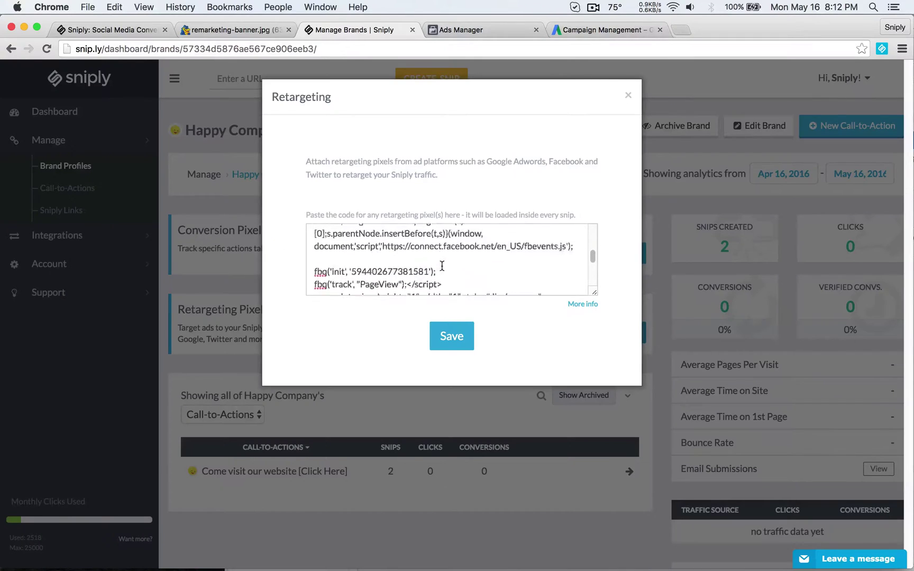
pyautogui.scroll(2, 441, 265)
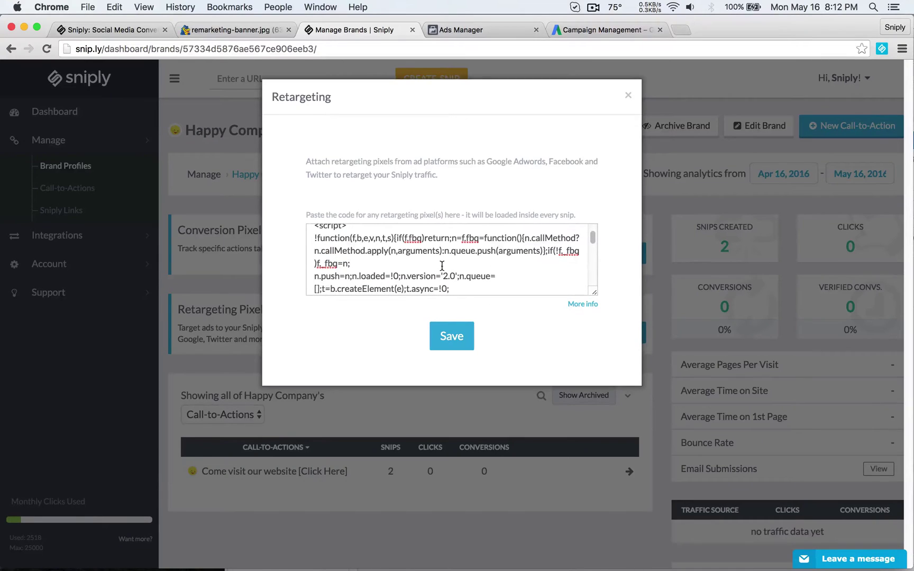
pyautogui.click(629, 98)
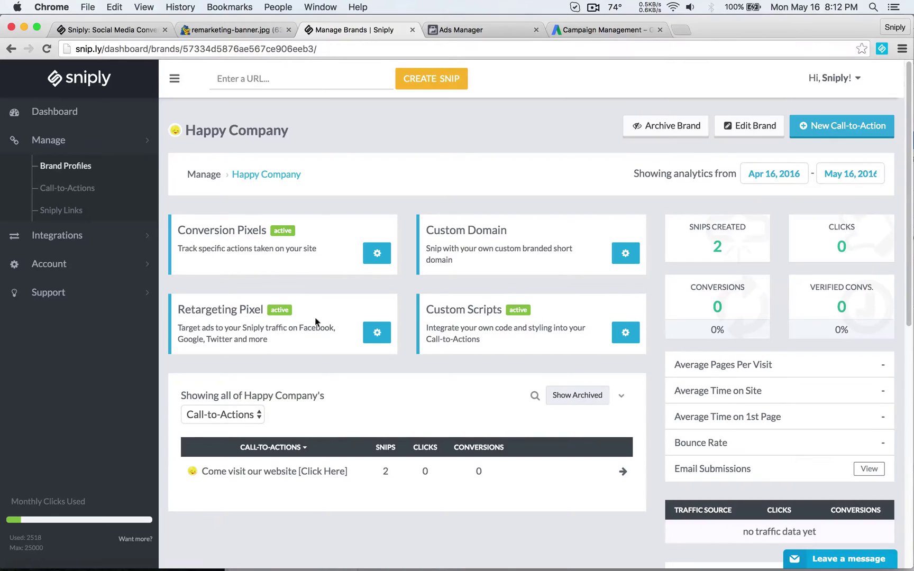
# - Reopen the Retargeting dialog and review the Facebook pixel code down to its End Facebook Pixel Code comment
pyautogui.click(377, 333)
pyautogui.scroll(-5, 470, 272)
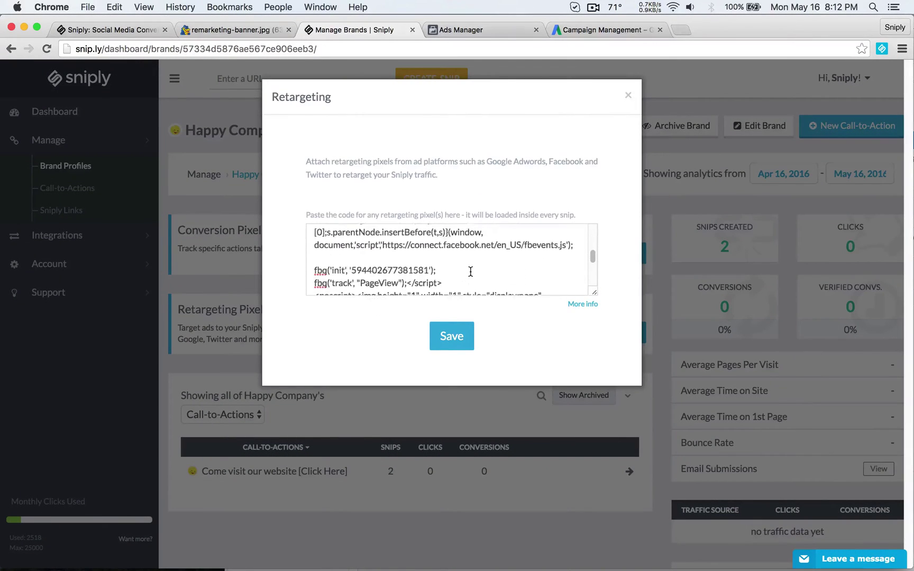
pyautogui.scroll(-4, 470, 272)
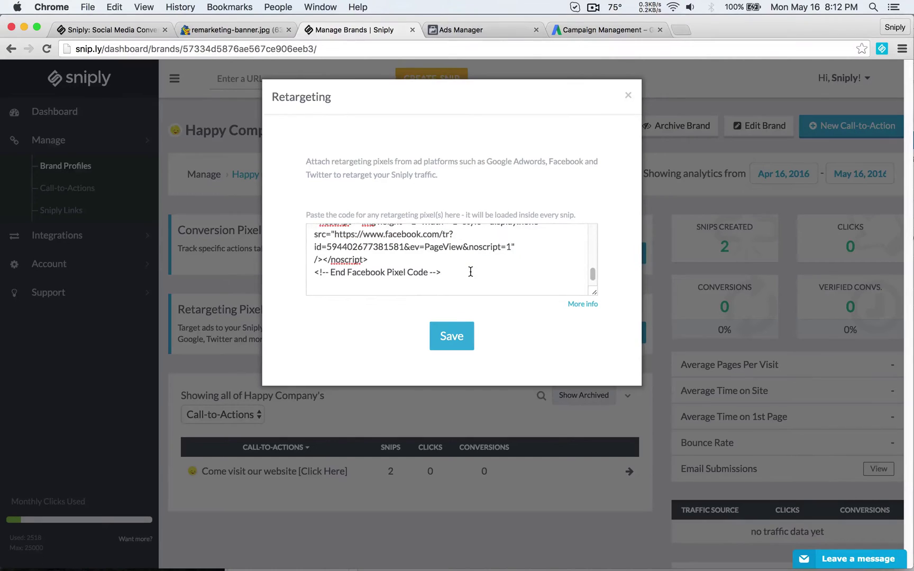
pyautogui.click(629, 96)
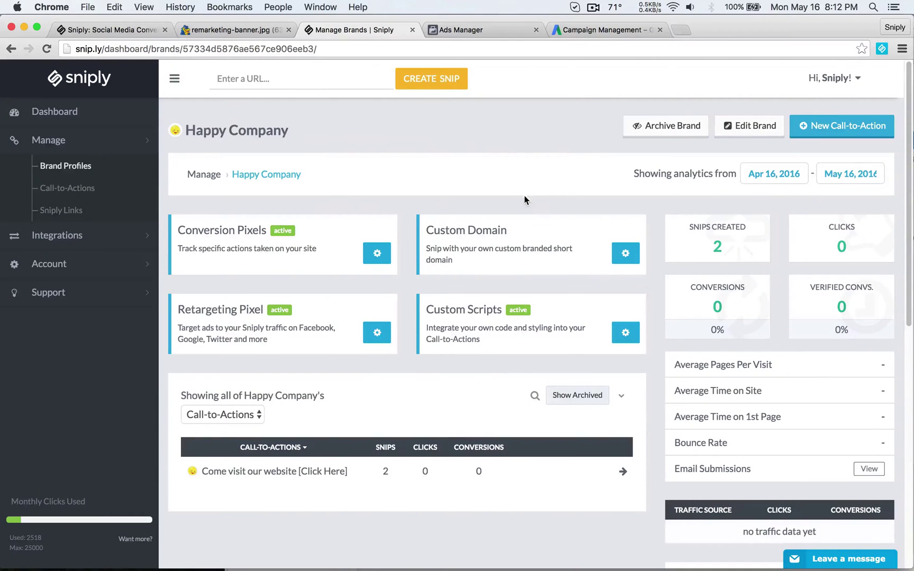